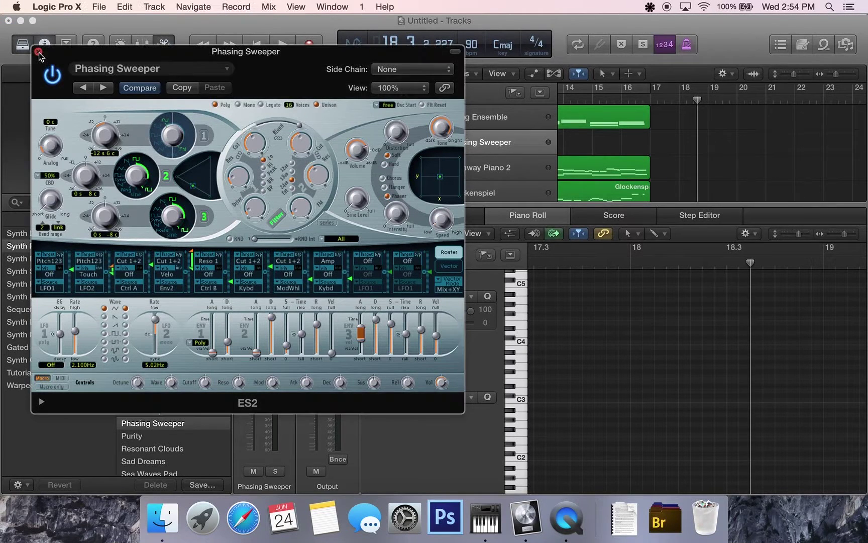
# Step: Close the ES2 Phasing Sweeper window and discard the untitled project without saving
pyautogui.click(39, 52)
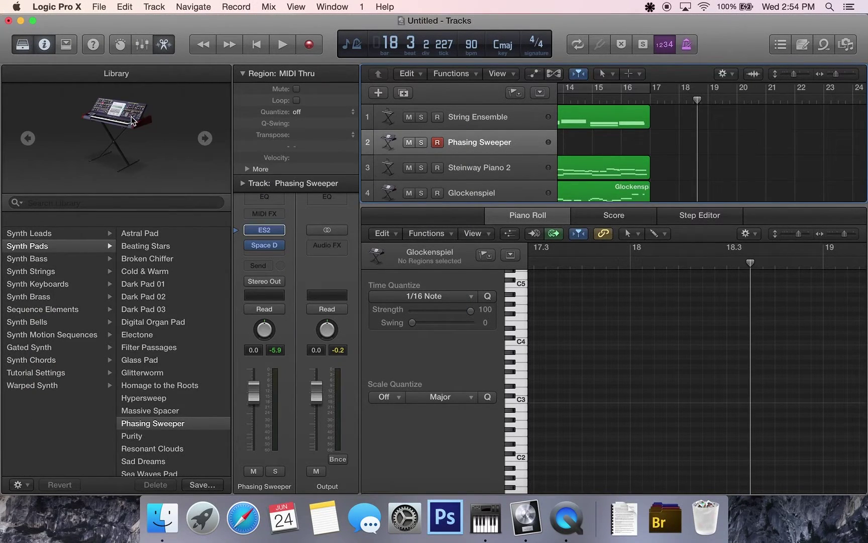
pyautogui.click(8, 21)
pyautogui.click(385, 186)
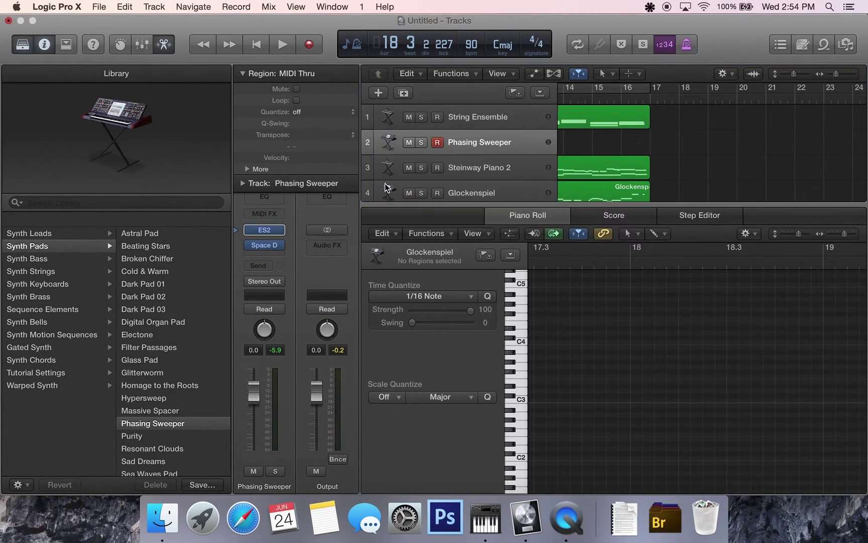
# Step: Create a new empty project with 5 software instrument tracks
pyautogui.click(100, 7)
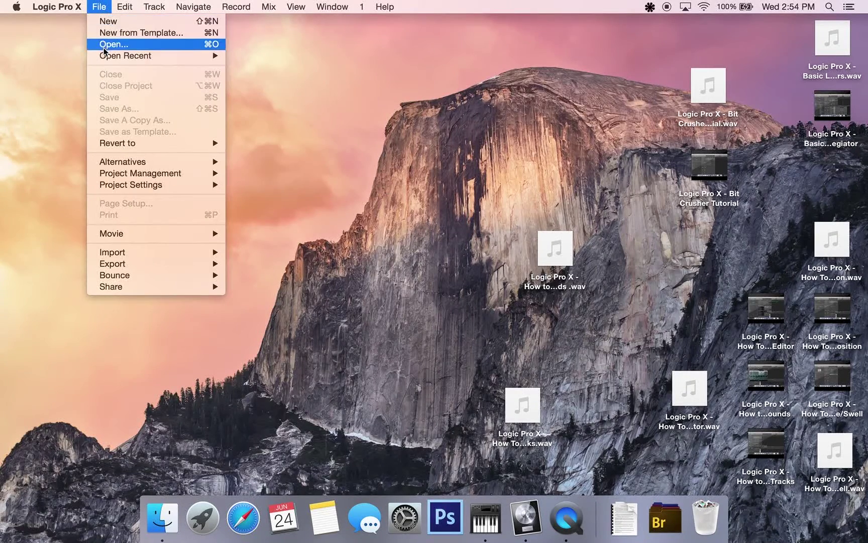
pyautogui.click(106, 24)
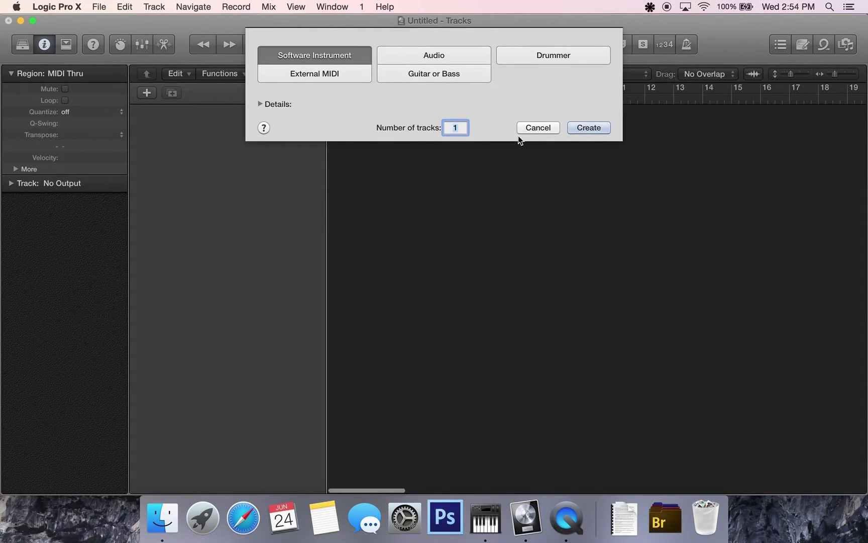
pyautogui.write('5')
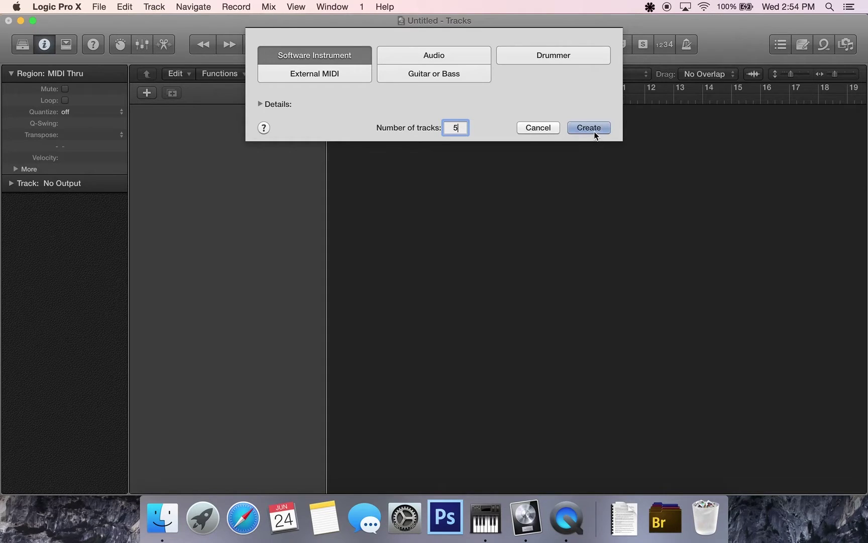
pyautogui.click(589, 128)
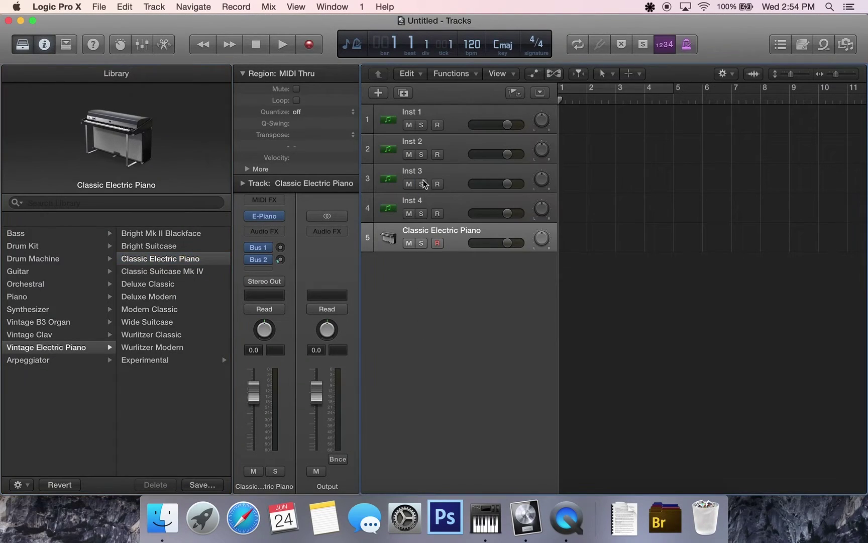
# Step: Select the Inst 1 track and load Vintage Clav into its instrument slot
pyautogui.click(433, 113)
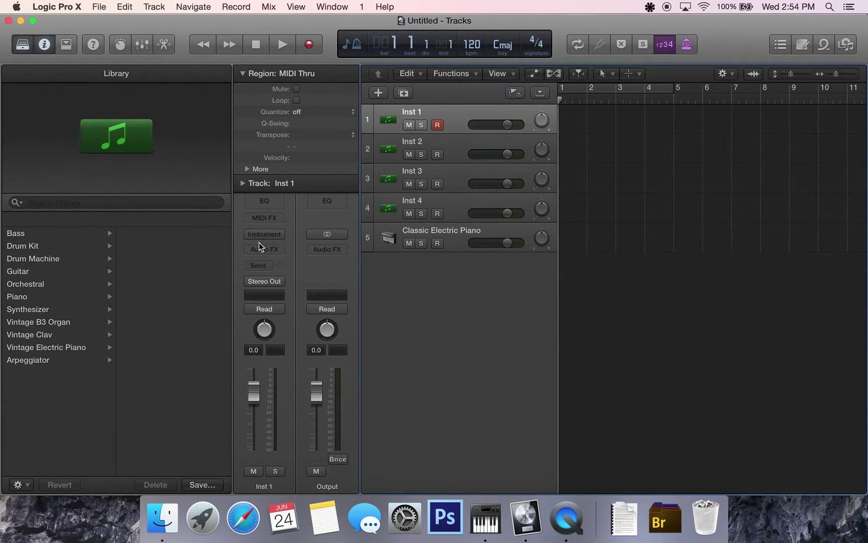
pyautogui.click(260, 235)
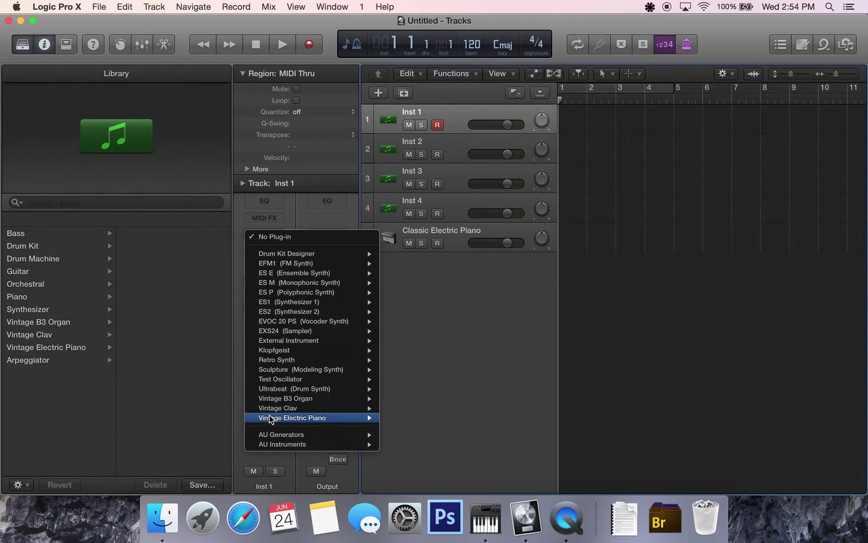
pyautogui.click(270, 415)
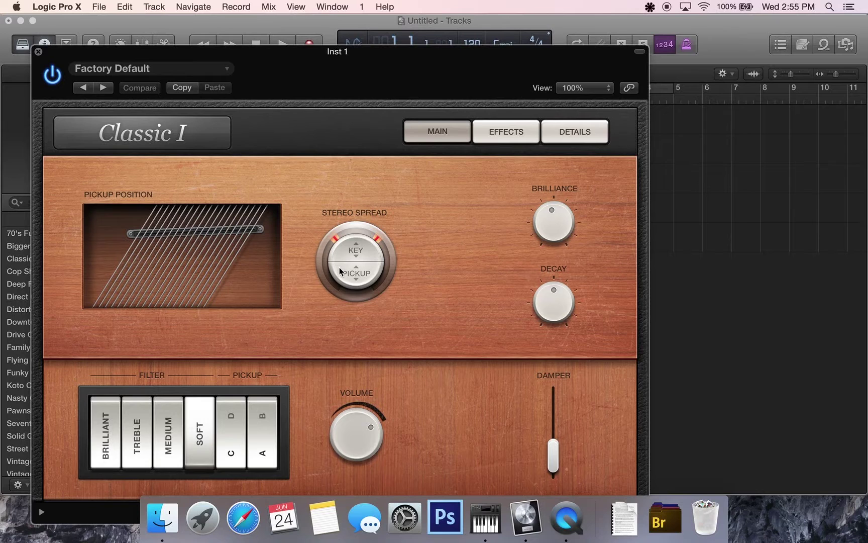
# Step: Close the clav window and record a clav MIDI part on Inst 1 over bars 1–5
pyautogui.click(38, 50)
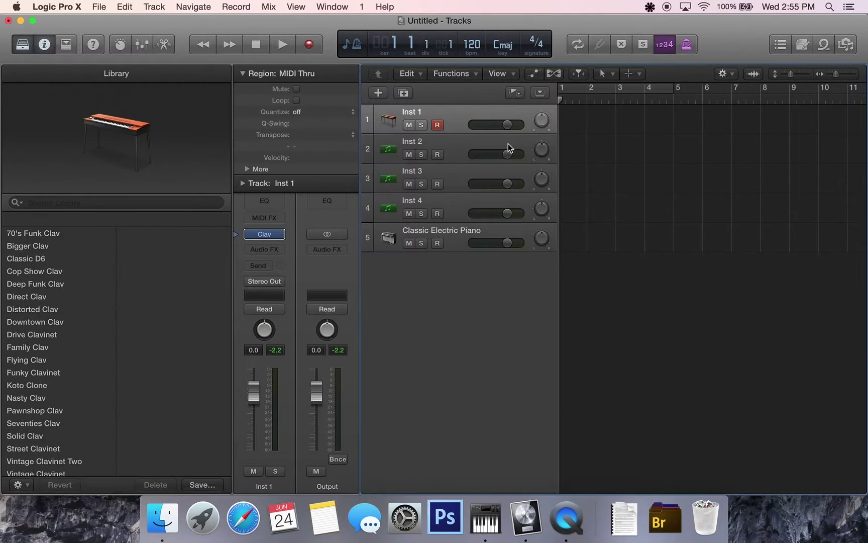
pyautogui.click(310, 45)
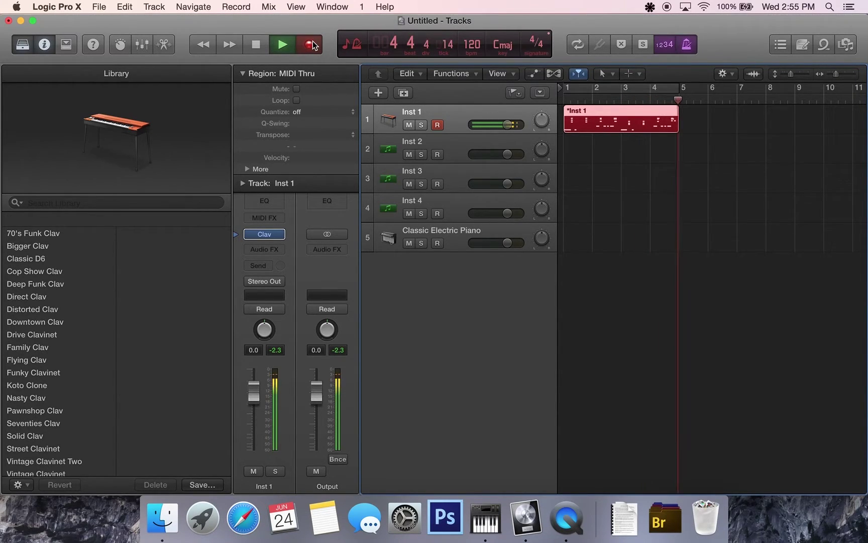
pyautogui.click(314, 46)
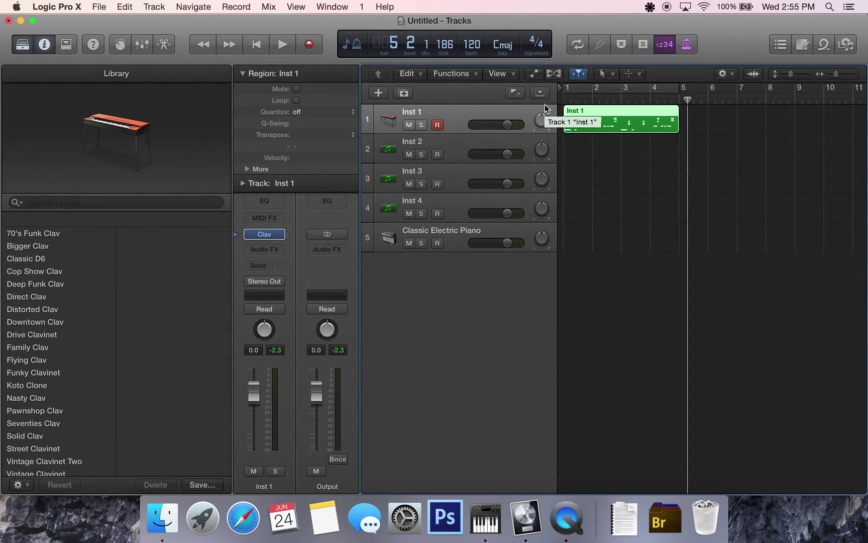
# Step: Open the region in the Piano Roll and play it from bar 1, cycling over bars 1–5
pyautogui.doubleClick(575, 112)
pyautogui.press('super+a')
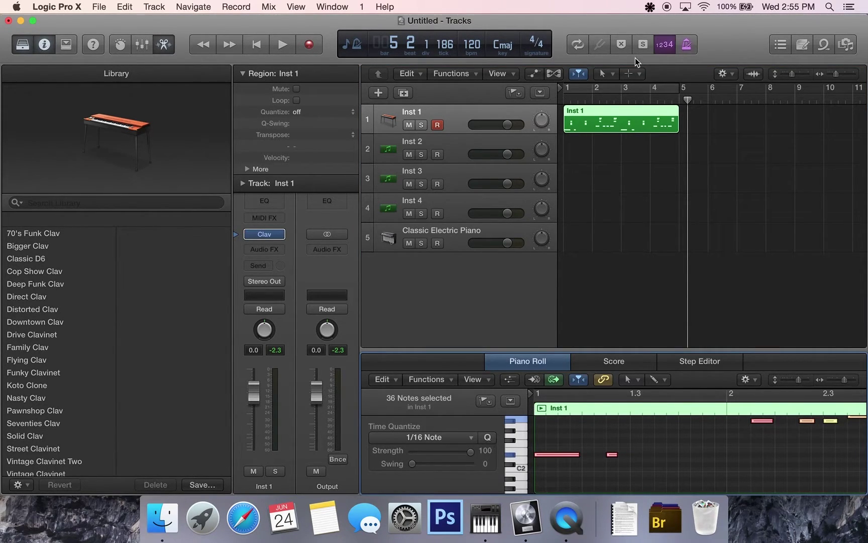
pyautogui.click(562, 104)
pyautogui.click(562, 100)
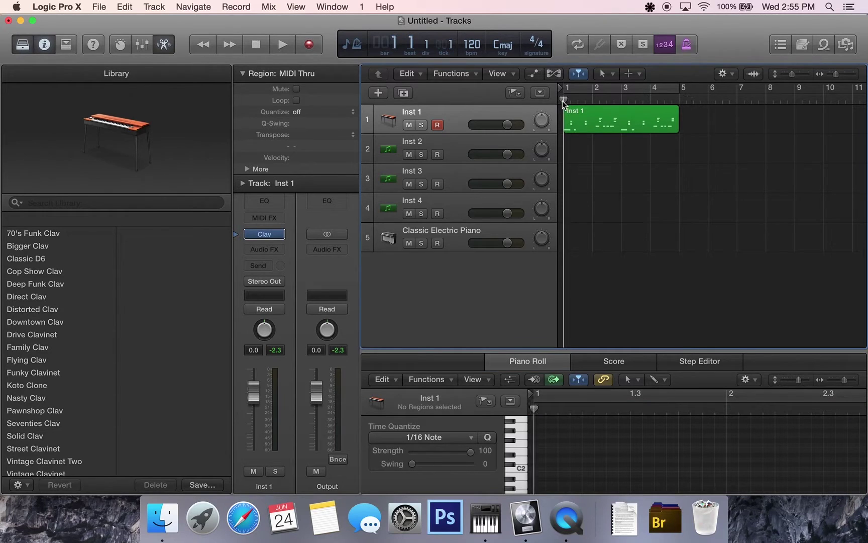
pyautogui.press('space')
pyautogui.click(582, 88)
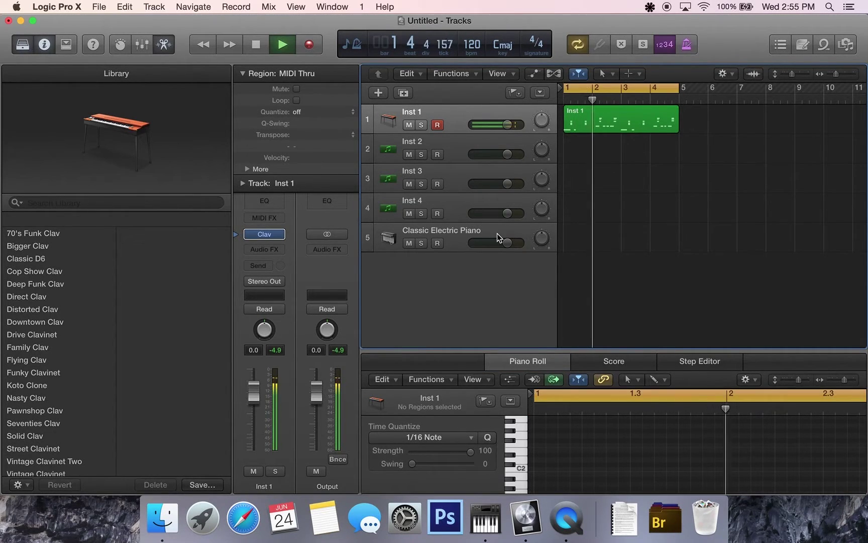
pyautogui.click(251, 251)
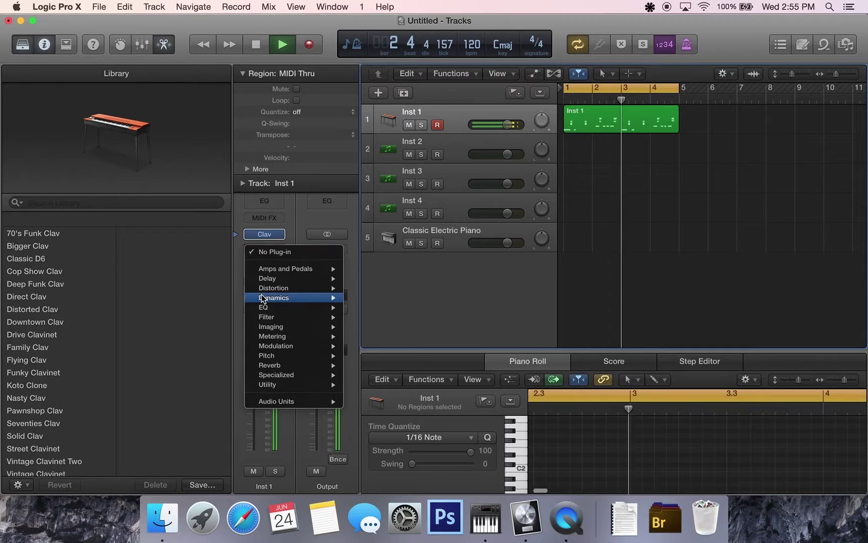
# Step: Insert a stereo Stereo Delay on Inst 1 with output mix at 13% left, 10% right
pyautogui.moveTo(261, 298)
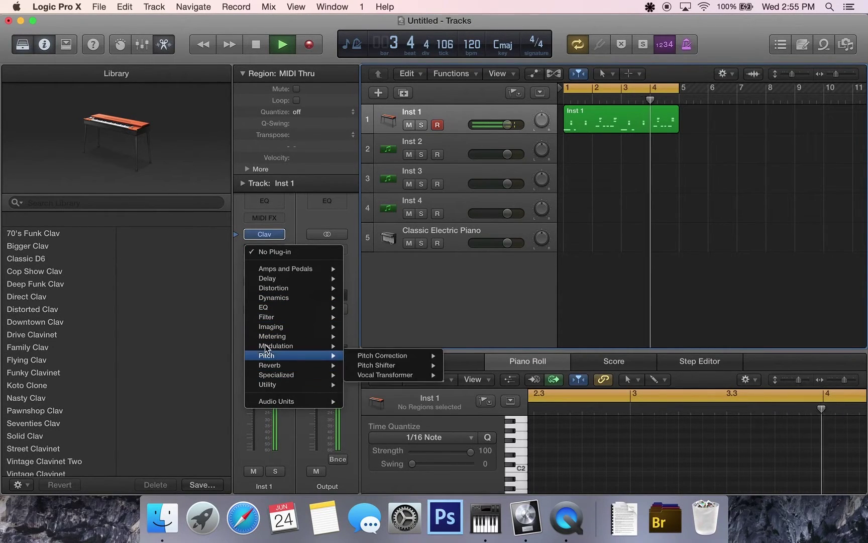
pyautogui.moveTo(291, 276)
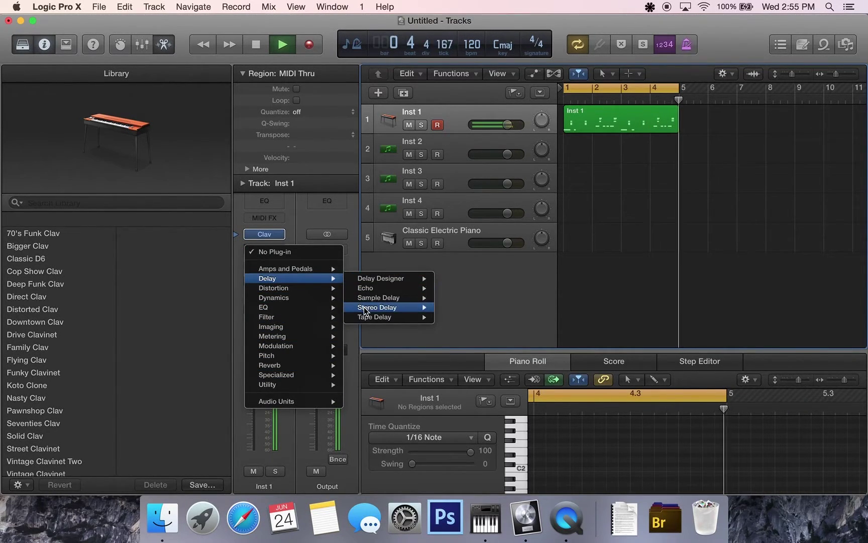
pyautogui.moveTo(383, 309)
pyautogui.click(450, 307)
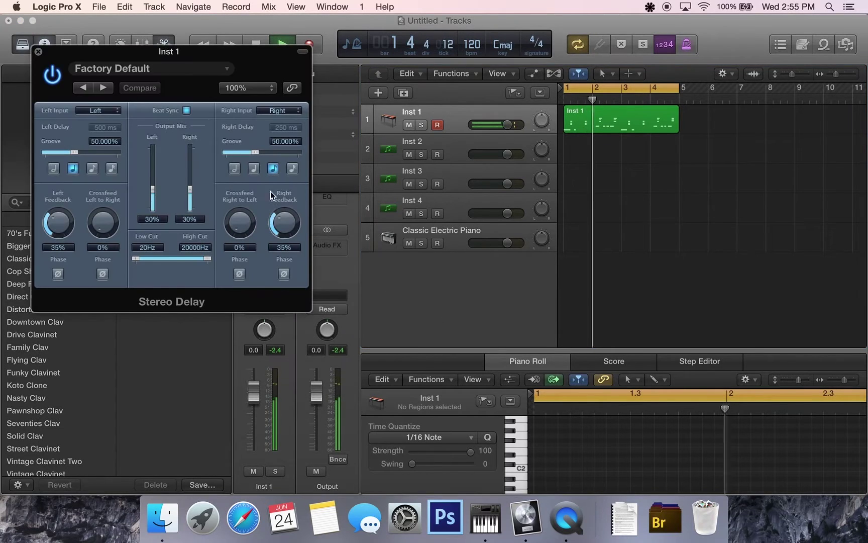
pyautogui.moveTo(190, 178); pyautogui.dragTo(152, 203)
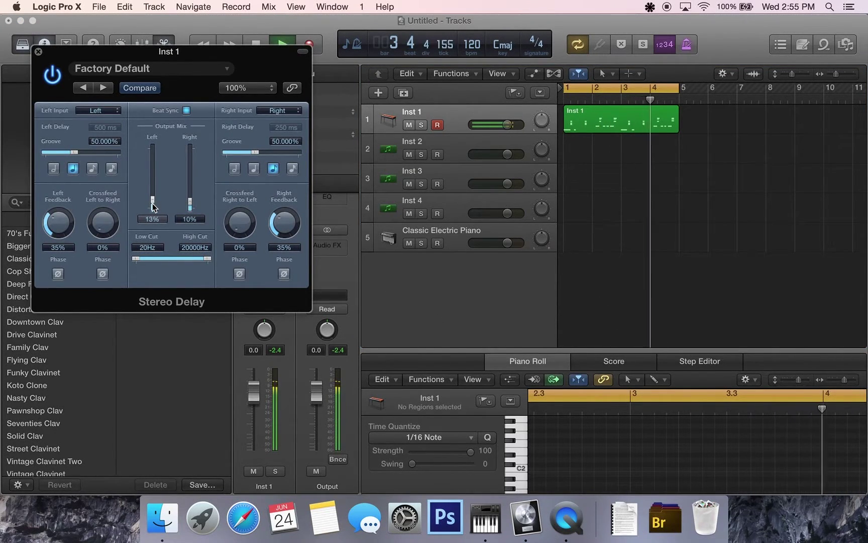
pyautogui.click(39, 51)
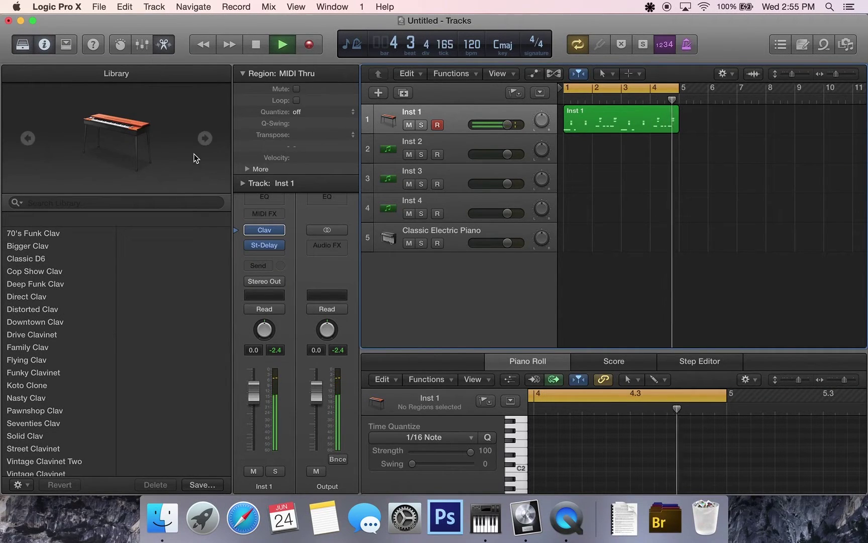
# Step: Insert a stereo Bitcrusher in the Audio FX slot after the Stereo Delay
pyautogui.click(265, 248)
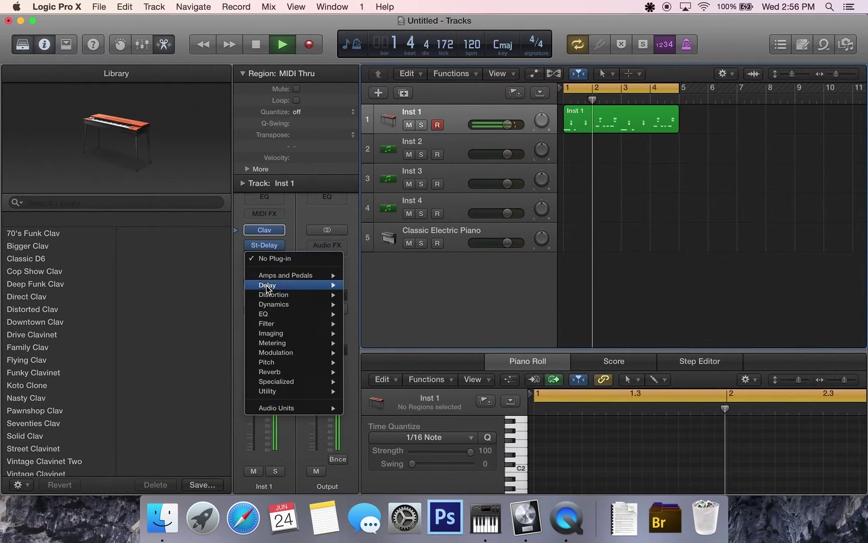
pyautogui.moveTo(267, 288)
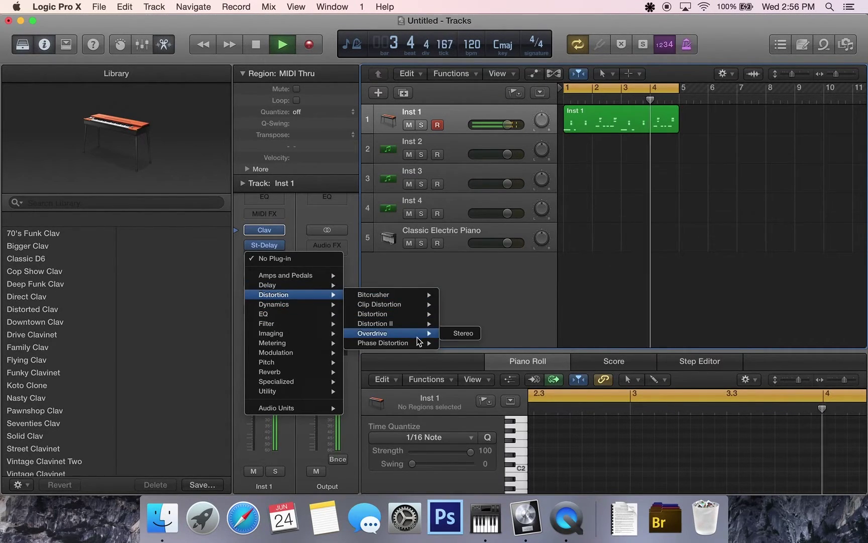
pyautogui.moveTo(404, 303)
pyautogui.click(461, 295)
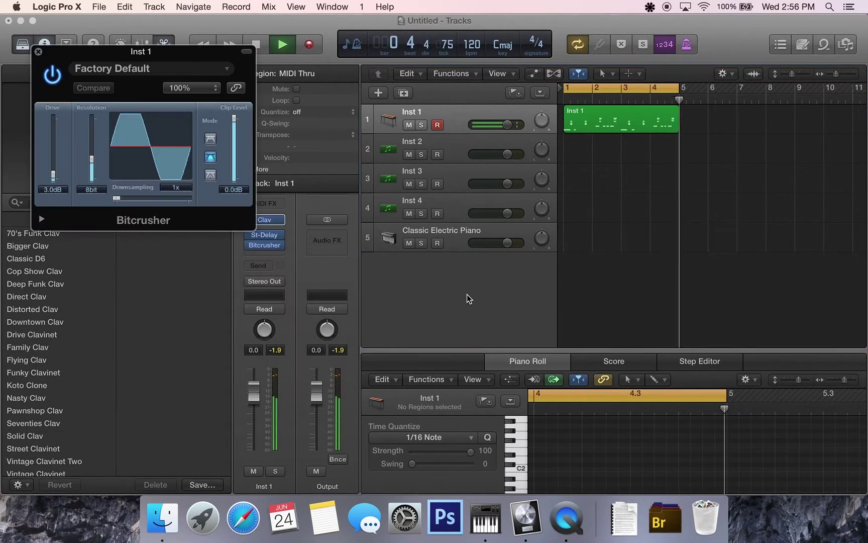
# Step: Set the Bitcrusher to 13 bit, 7x downsampling, 1.5 dB drive and folded clipping mode
pyautogui.moveTo(116, 198); pyautogui.dragTo(124, 198)
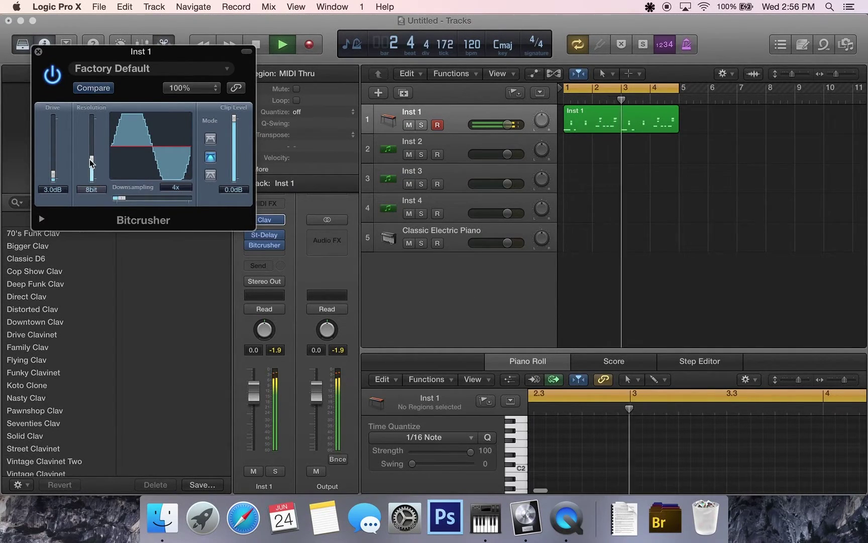
pyautogui.moveTo(90, 157); pyautogui.dragTo(90, 146)
pyautogui.moveTo(54, 175)
pyautogui.mouseDown()
pyautogui.moveTo(57, 166)
pyautogui.moveTo(54, 179)
pyautogui.mouseUp()
pyautogui.moveTo(120, 198); pyautogui.dragTo(126, 198)
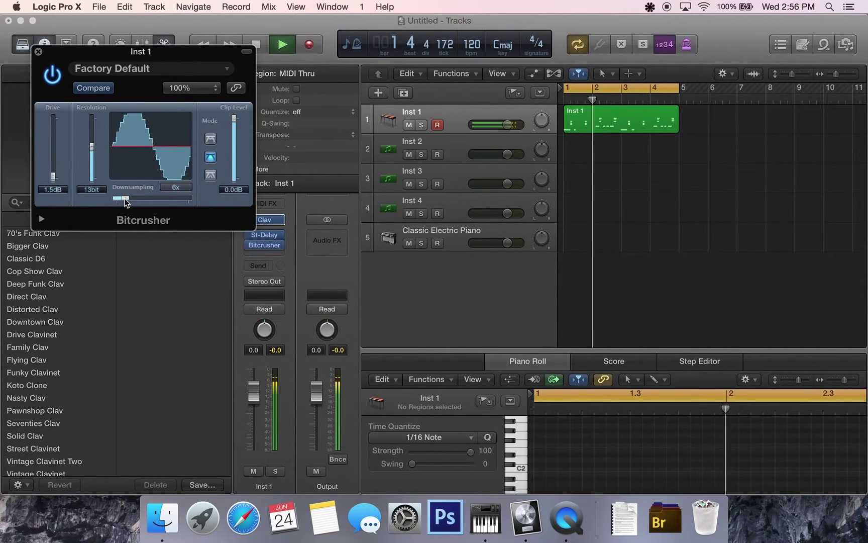
pyautogui.click(211, 175)
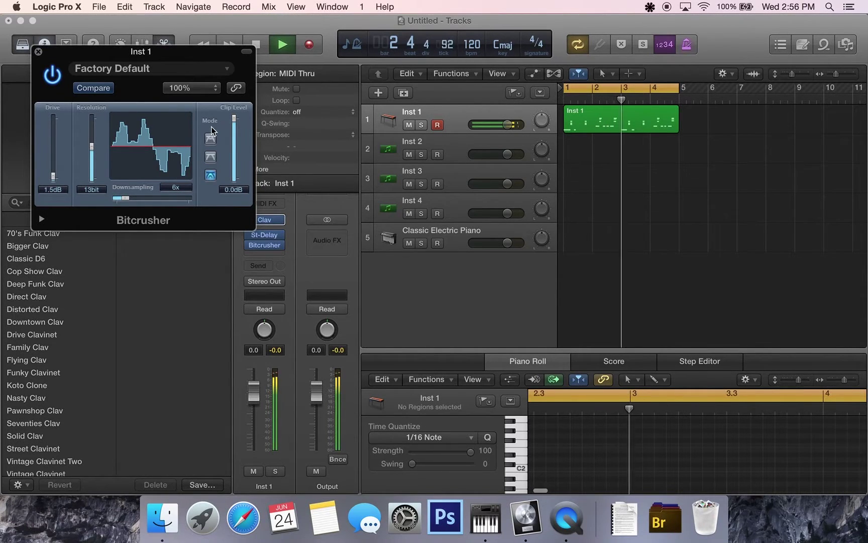
pyautogui.moveTo(120, 198); pyautogui.dragTo(124, 198)
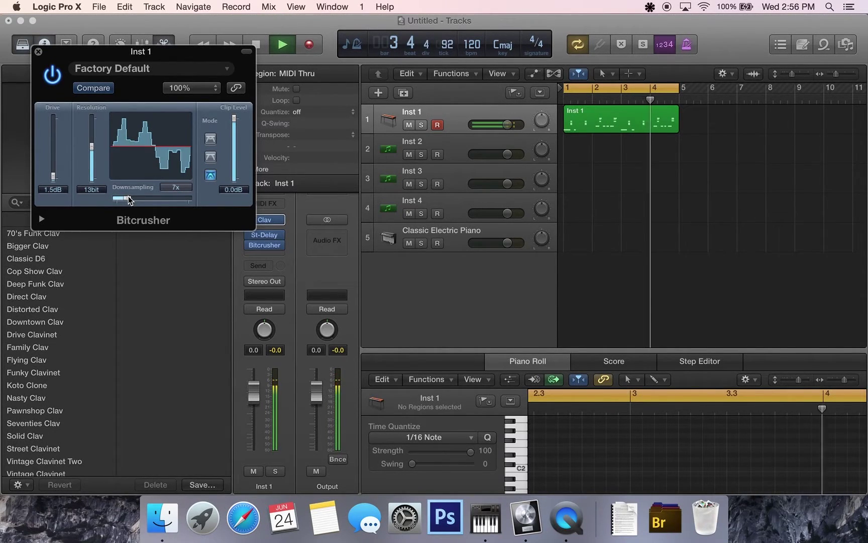
pyautogui.click(38, 52)
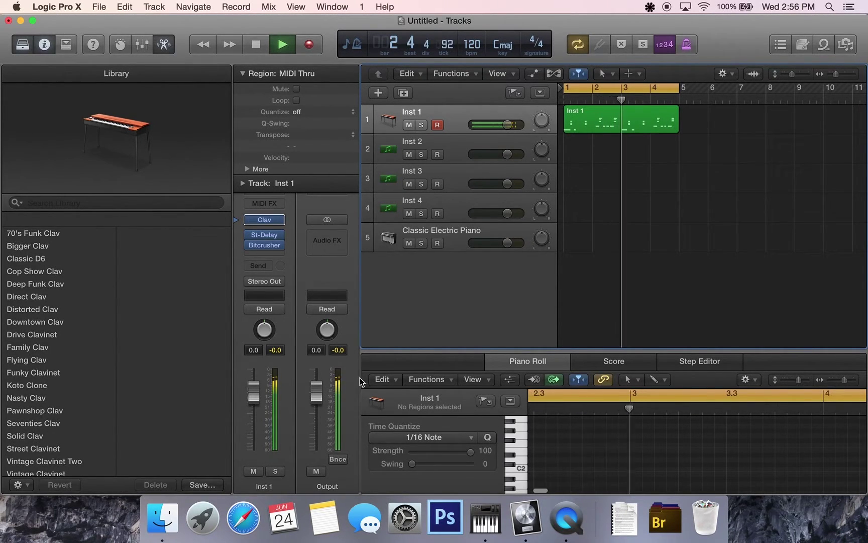
# Step: Add a Channel EQ to Inst 1 from the mixer's EQ row and open its settings
pyautogui.click(142, 45)
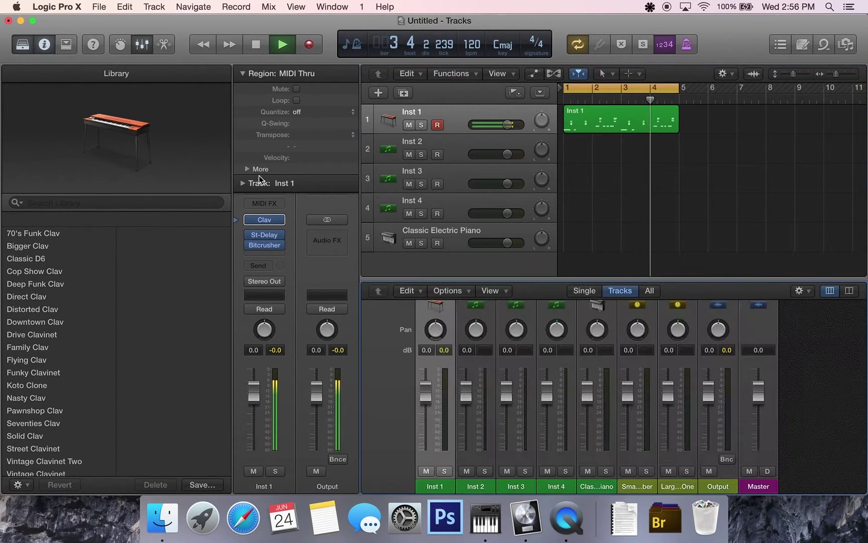
pyautogui.scroll(5, 435, 329)
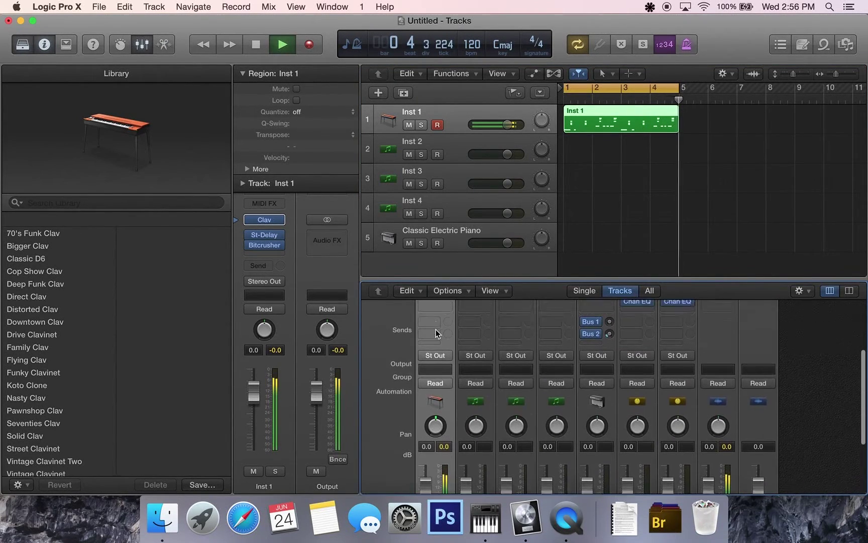
pyautogui.scroll(5, 436, 329)
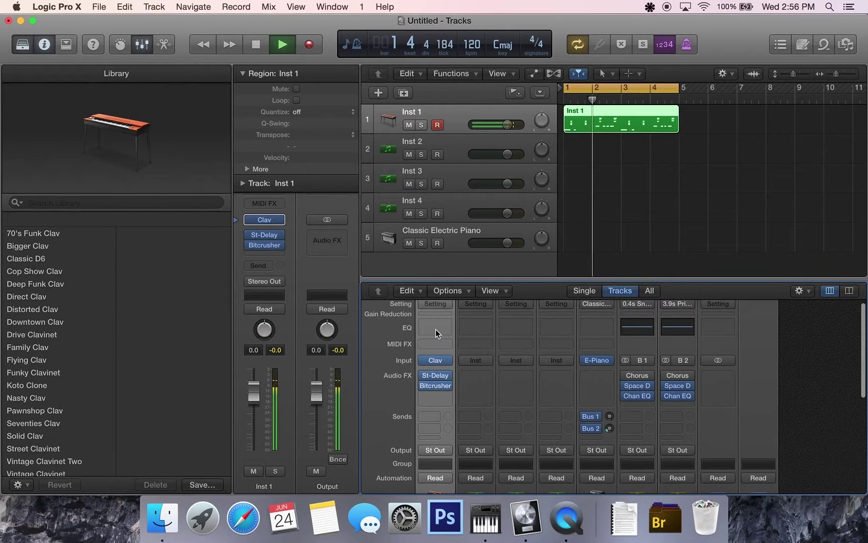
pyautogui.click(435, 328)
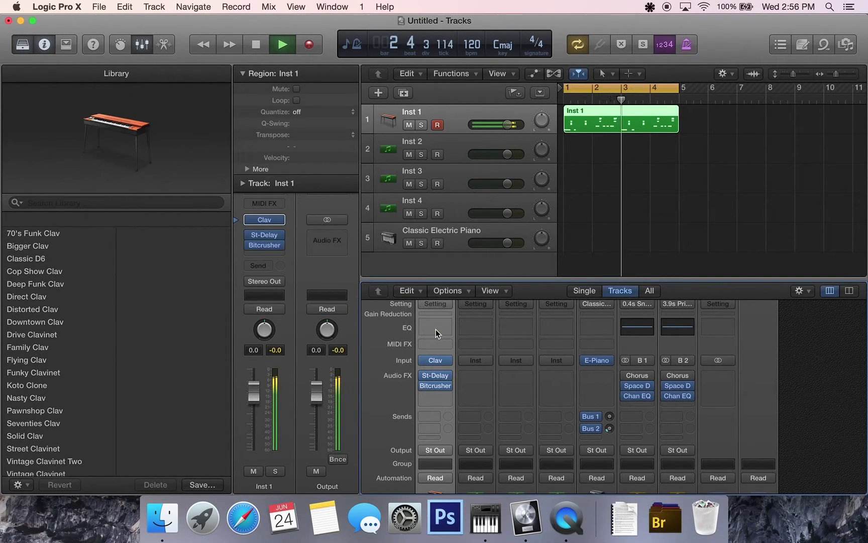
pyautogui.click(435, 329)
# Step: Enable low cut; set 75 Hz −1.5 dB, 750 Hz +0.5, 2500 Hz +1.0, 7500 Hz +0.5, boost 250 Hz
pyautogui.moveTo(521, 201); pyautogui.dragTo(521, 192)
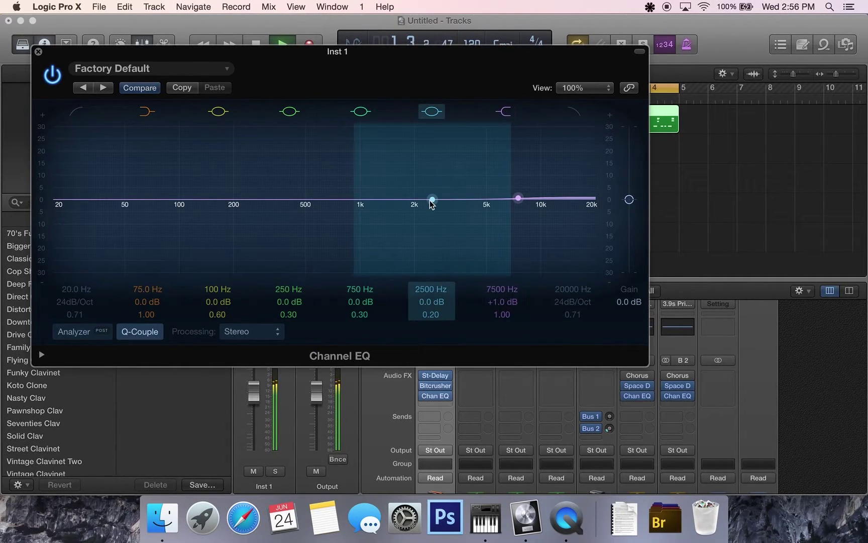
pyautogui.moveTo(433, 203); pyautogui.dragTo(433, 199)
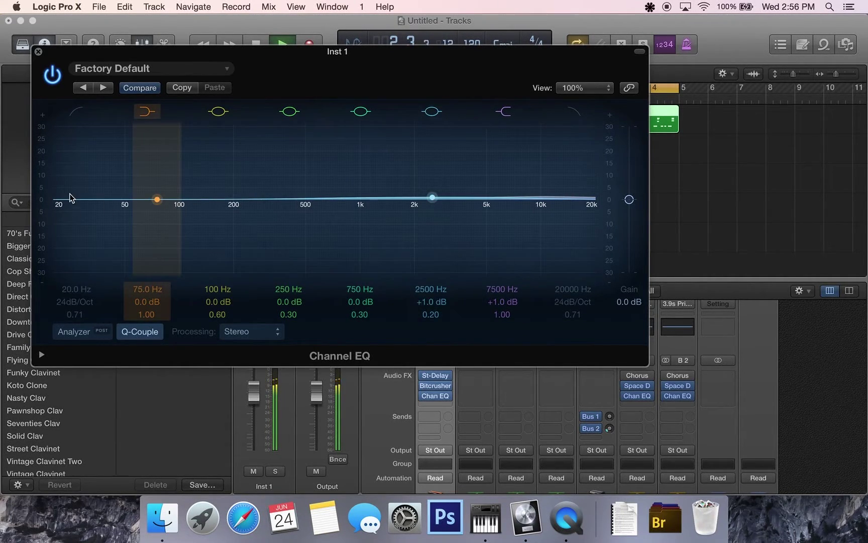
pyautogui.click(77, 112)
pyautogui.moveTo(157, 200); pyautogui.dragTo(158, 202)
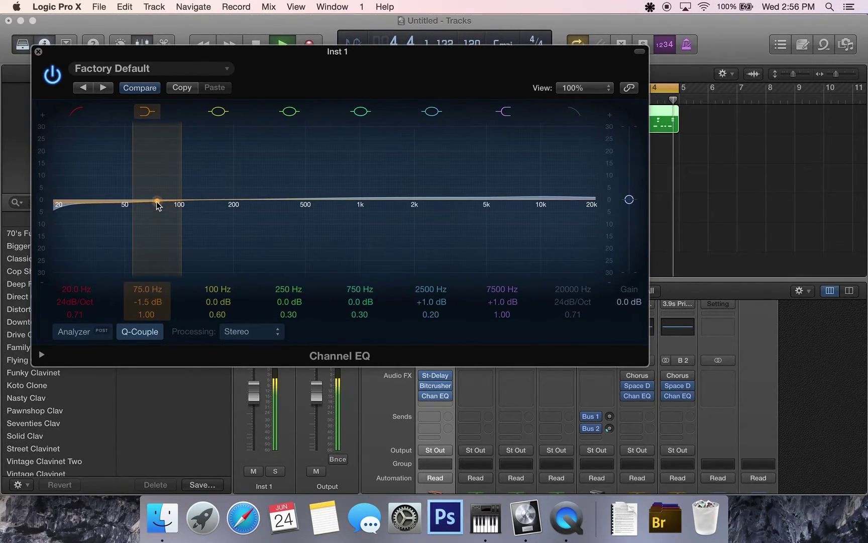
pyautogui.moveTo(300, 199); pyautogui.dragTo(299, 198)
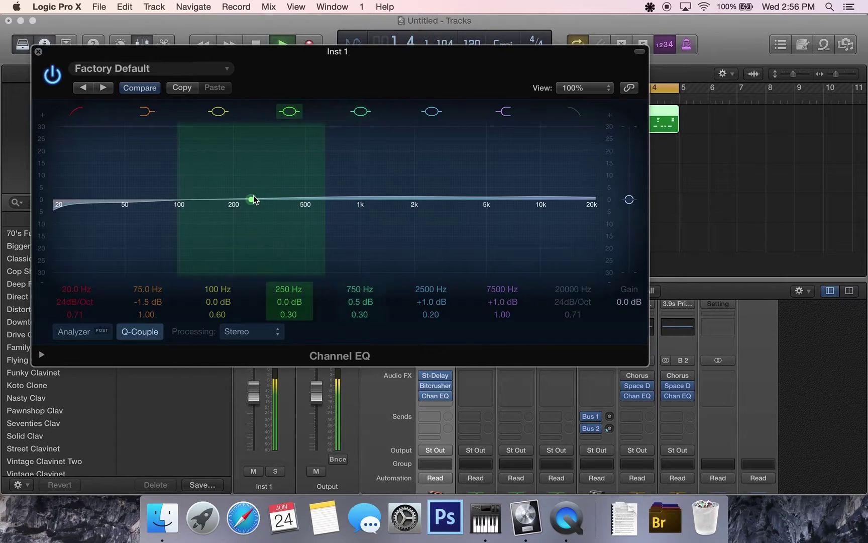
pyautogui.moveTo(240, 192); pyautogui.dragTo(242, 194)
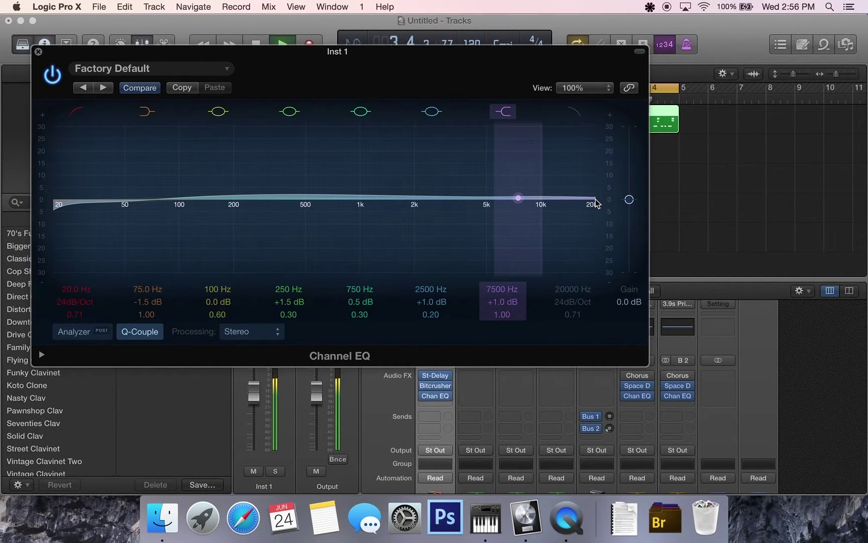
pyautogui.moveTo(597, 199); pyautogui.dragTo(597, 204)
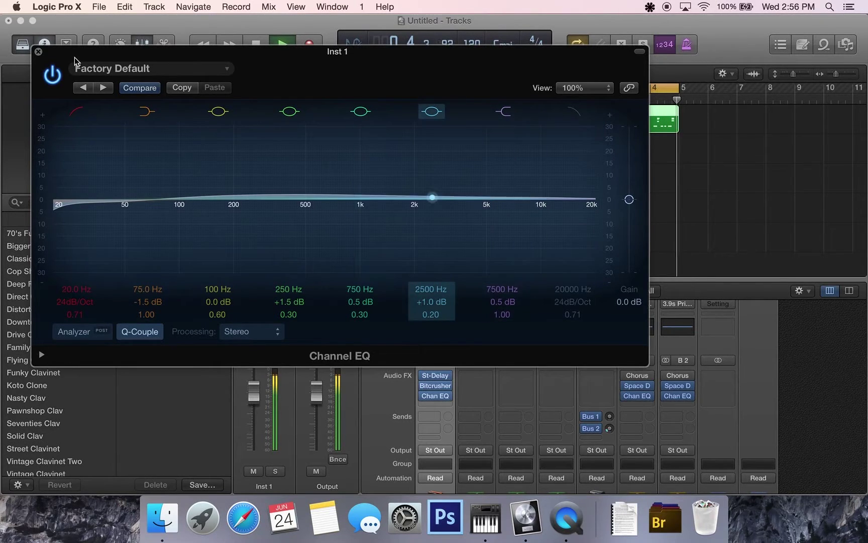
pyautogui.click(39, 52)
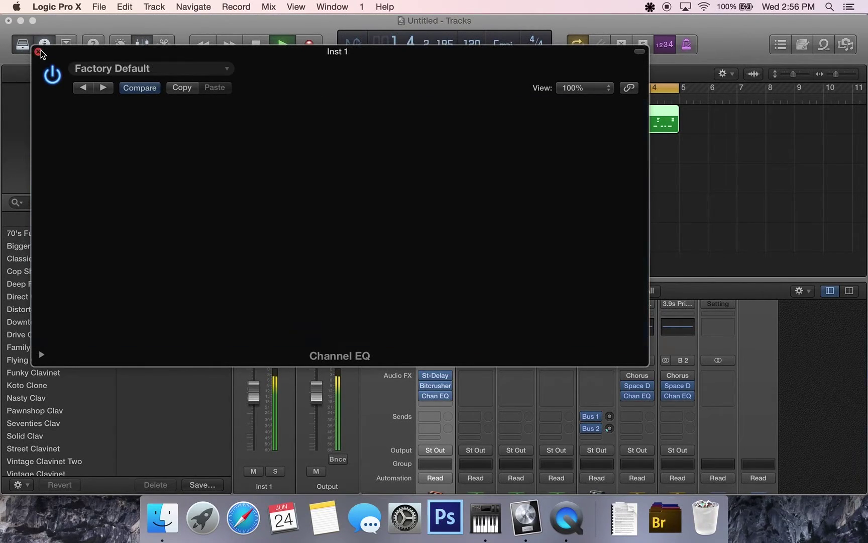
# Step: Insert a stereo Pitch Shifter on Inst 1 set to 12 semitones, −12 cents and 11% mix
pyautogui.click(268, 253)
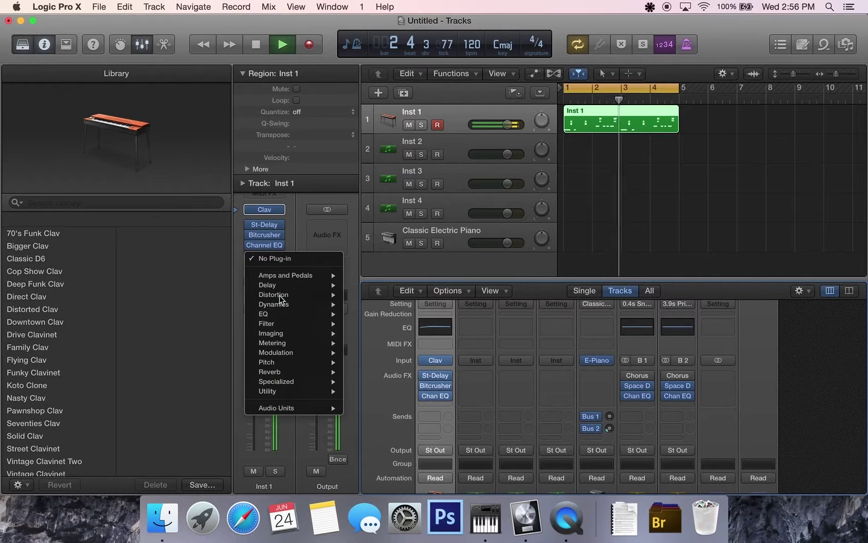
pyautogui.moveTo(314, 360)
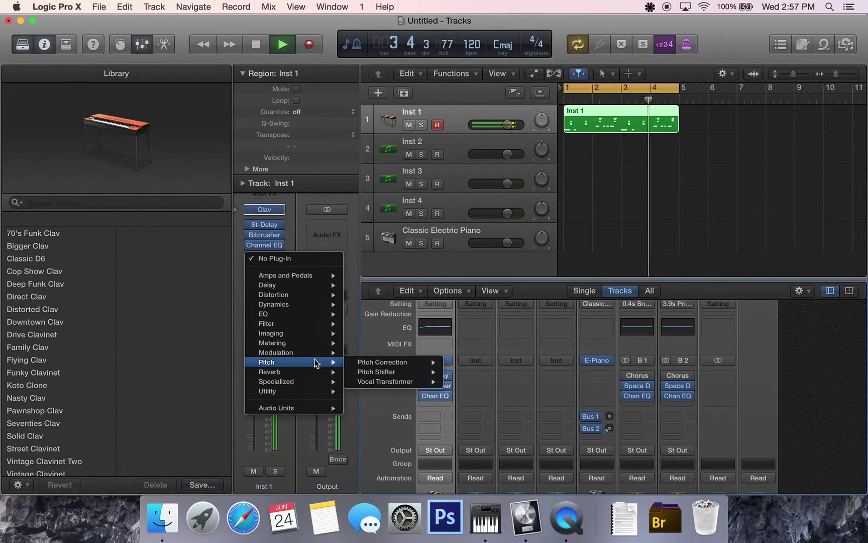
pyautogui.moveTo(391, 378)
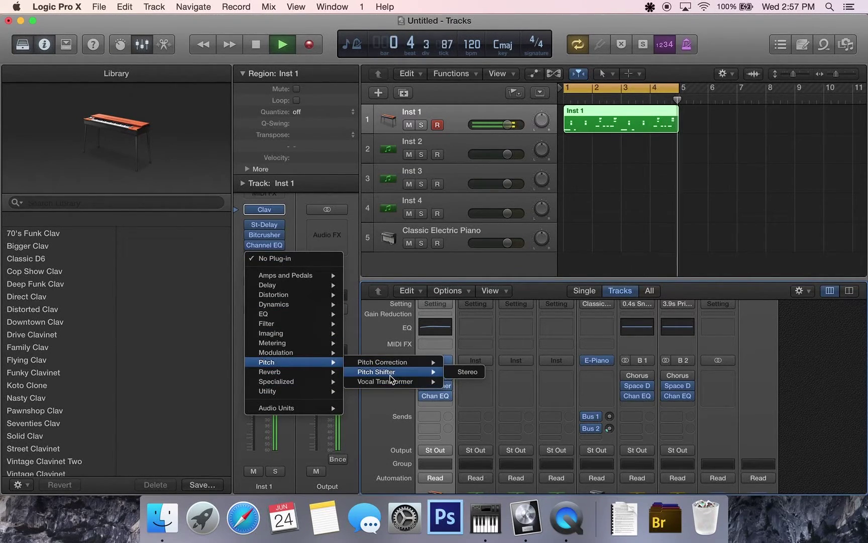
pyautogui.click(466, 372)
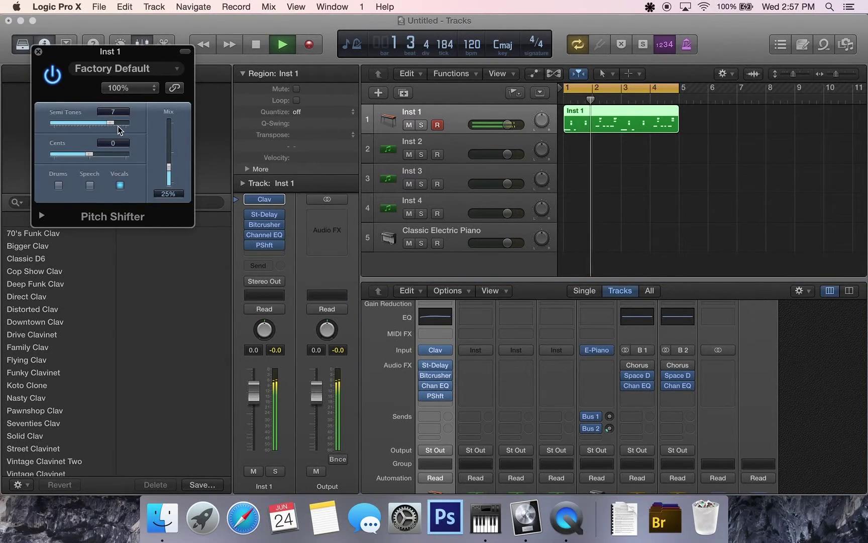
pyautogui.moveTo(89, 123)
pyautogui.mouseDown()
pyautogui.moveTo(112, 126)
pyautogui.moveTo(91, 125)
pyautogui.mouseUp()
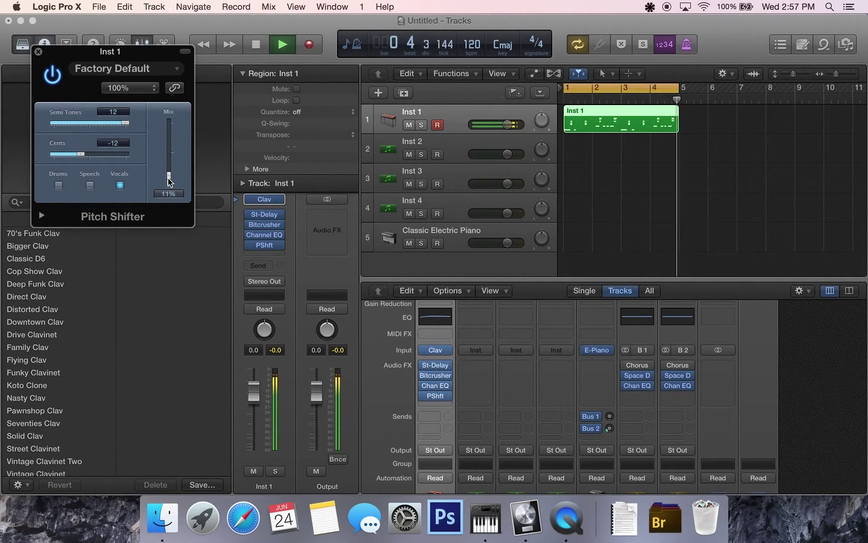
# Step: Insert a stereo Tremolo on Inst 1 after the Pitch Shifter
pyautogui.click(37, 52)
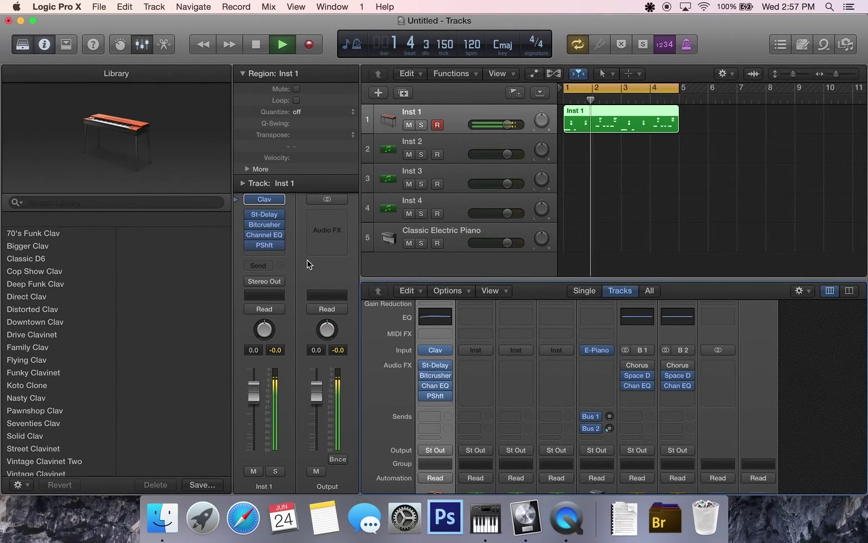
pyautogui.click(263, 253)
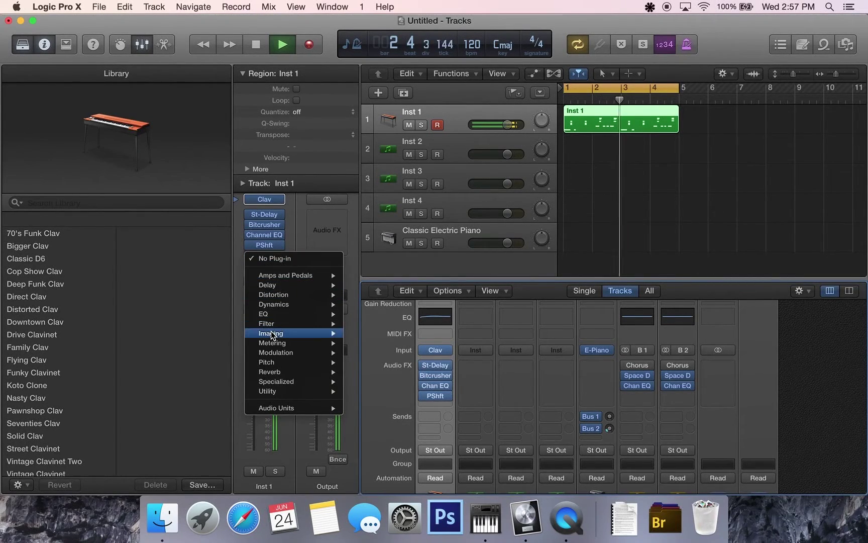
pyautogui.moveTo(272, 323)
pyautogui.moveTo(398, 332)
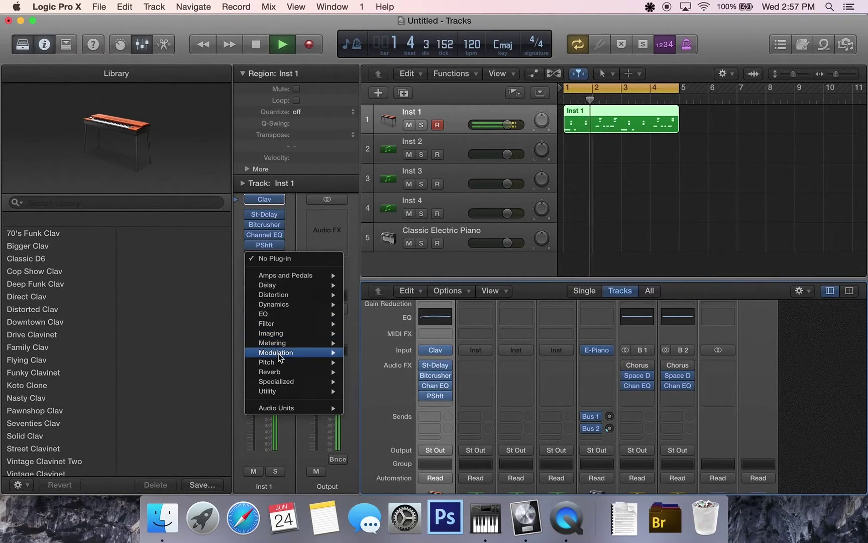
pyautogui.moveTo(279, 353)
pyautogui.moveTo(397, 448)
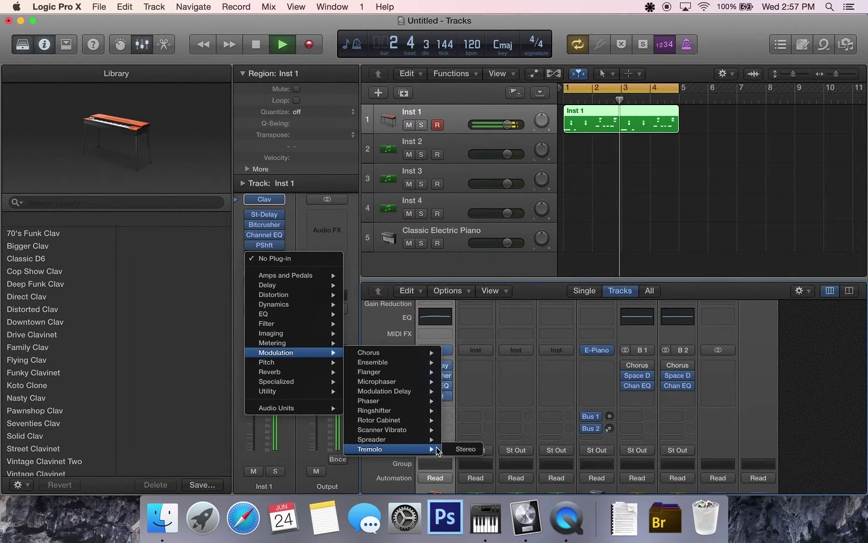
pyautogui.click(465, 450)
# Step: Set the Tremolo to 1/32 rate, 42% depth, 42% symmetry, 45% smoothing and 80° phase
pyautogui.moveTo(106, 229); pyautogui.dragTo(158, 320)
pyautogui.moveTo(202, 243); pyautogui.dragTo(197, 285)
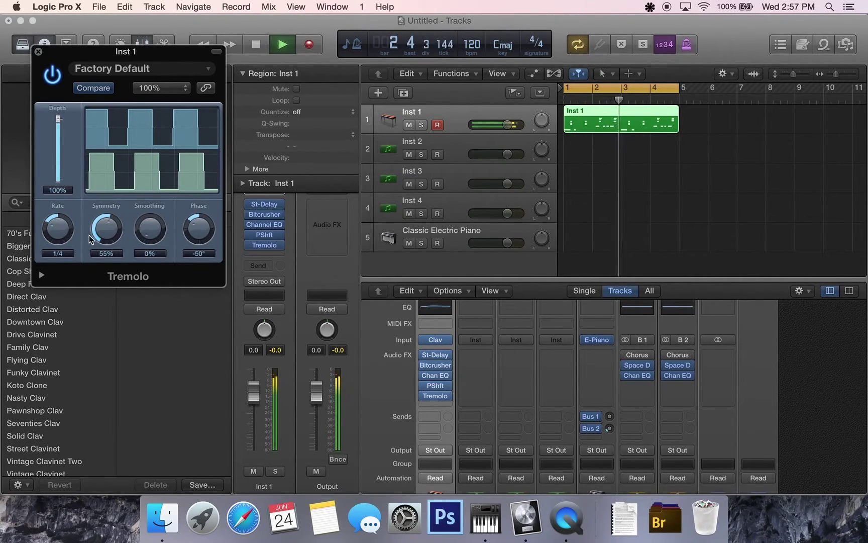
pyautogui.moveTo(62, 249); pyautogui.dragTo(54, 224)
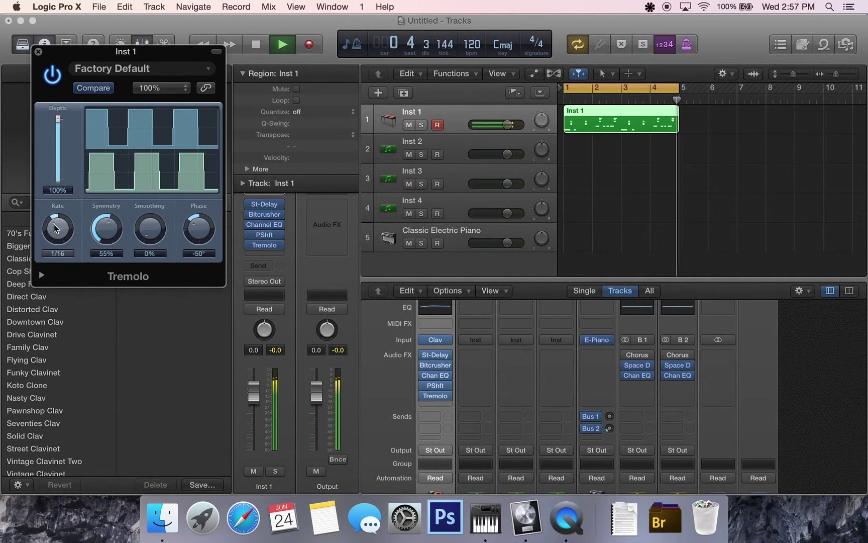
pyautogui.moveTo(56, 128); pyautogui.dragTo(57, 151)
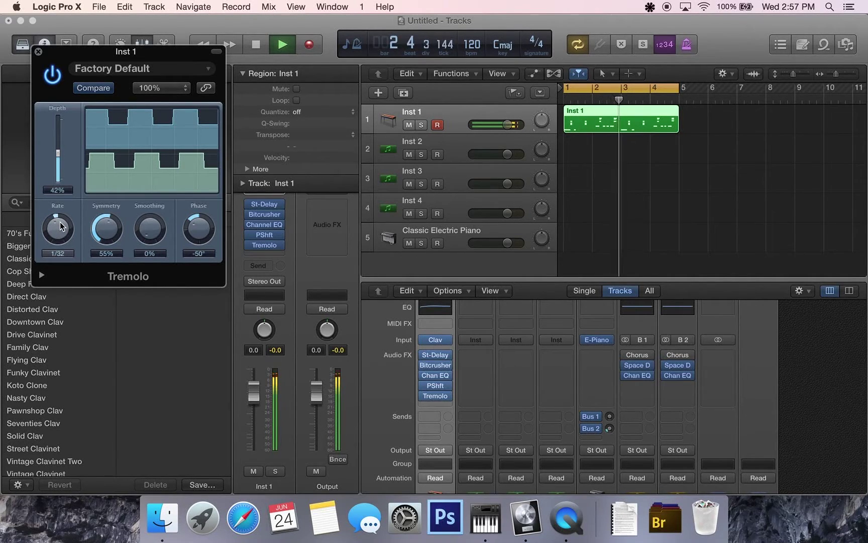
pyautogui.moveTo(128, 233); pyautogui.dragTo(154, 171)
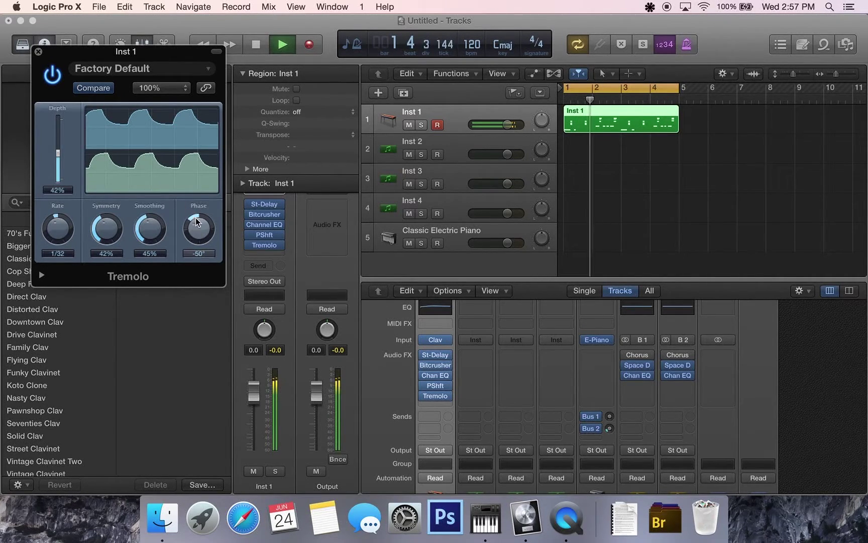
pyautogui.moveTo(195, 199); pyautogui.dragTo(195, 171)
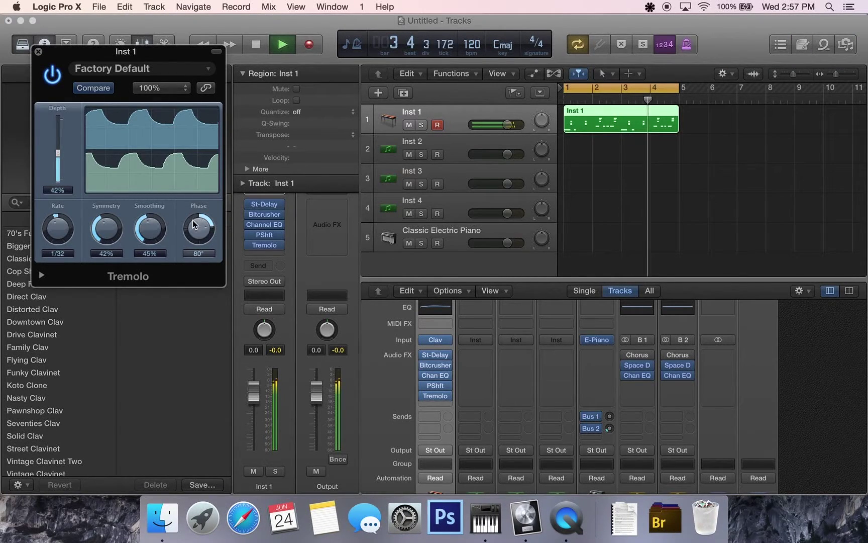
# Step: Add a stereo Space Designer after the Tremolo and lower its reverb level to -23 dB
pyautogui.click(38, 51)
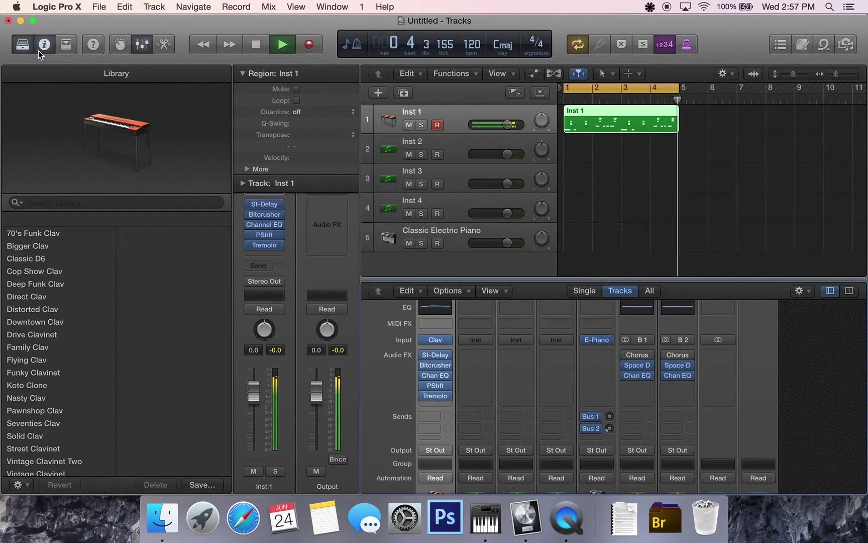
pyautogui.click(259, 252)
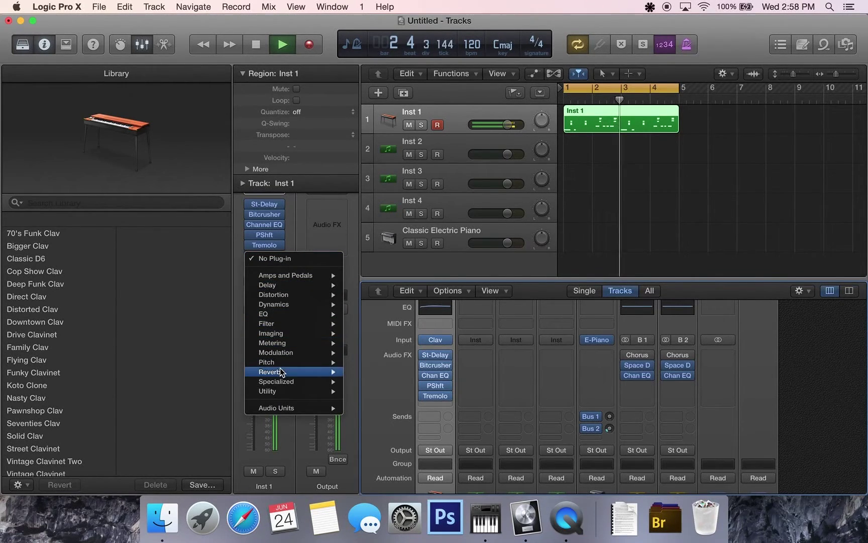
pyautogui.moveTo(307, 374)
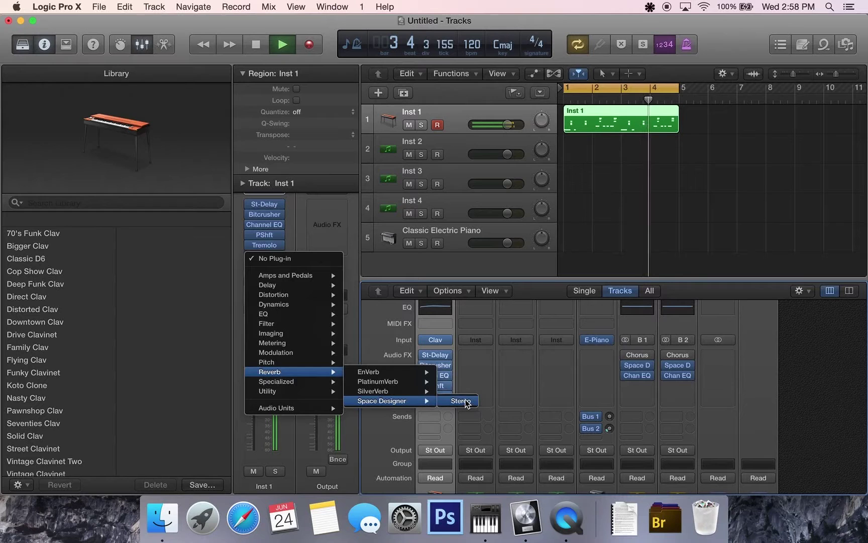
pyautogui.click(465, 400)
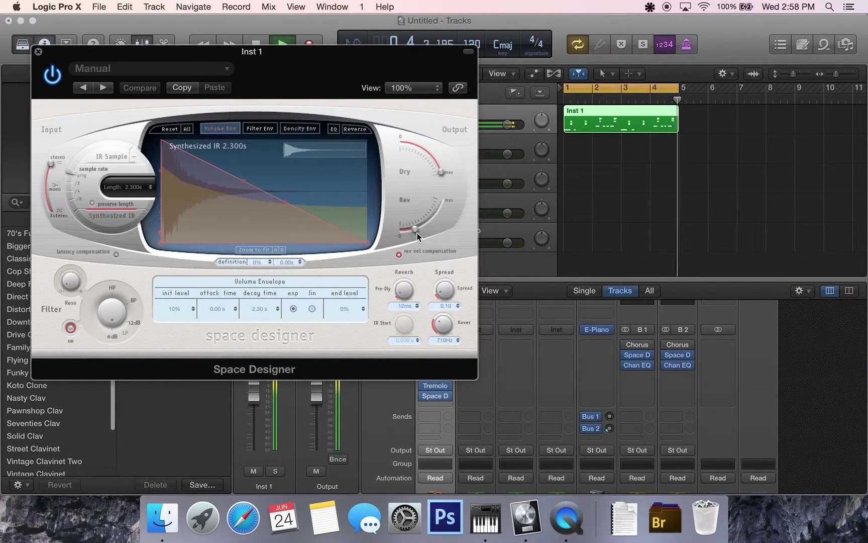
pyautogui.moveTo(416, 228)
pyautogui.moveTo(416, 228); pyautogui.dragTo(415, 233)
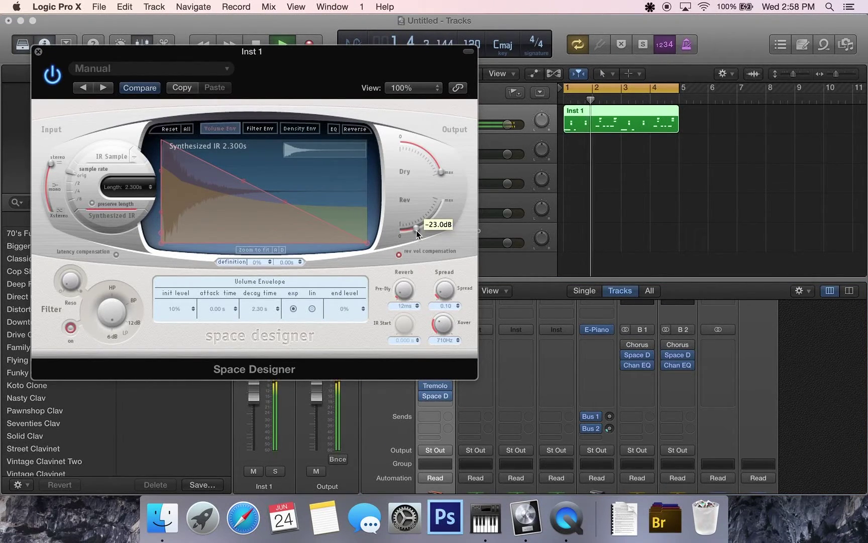
# Step: Close the Space Designer plug-in window
pyautogui.click(38, 51)
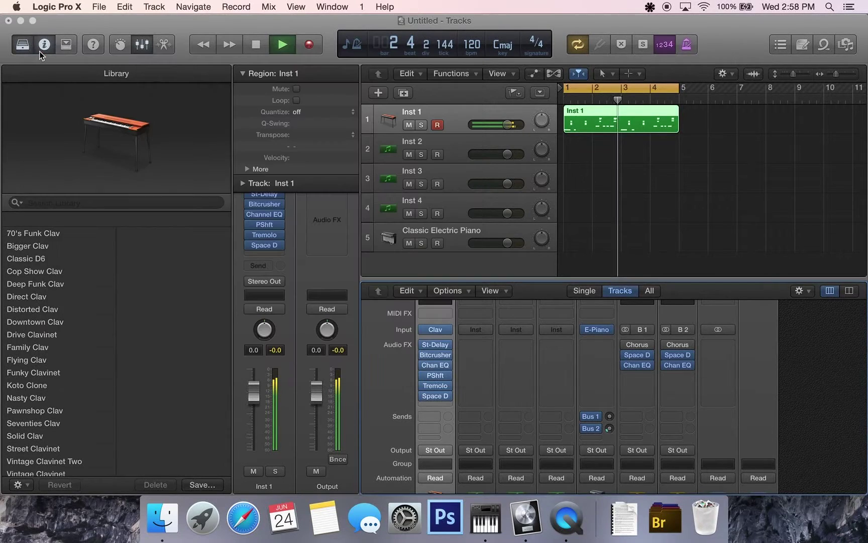